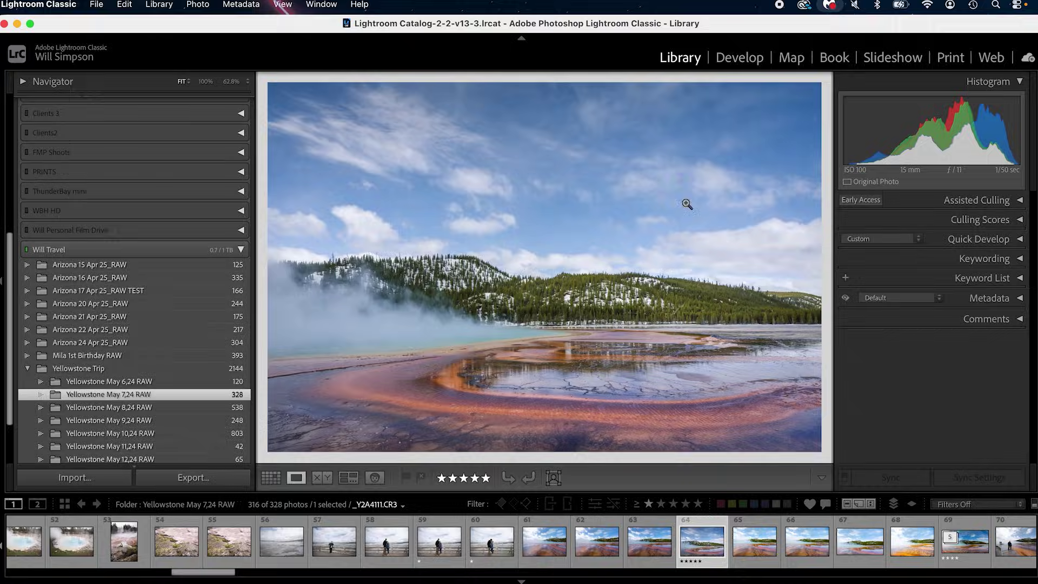
Switch to Grid view and expand the Metadata panel to show photo 64's 8192 x 5464 dimensions.
{"action": "left_click", "coordinate": [271, 477]}
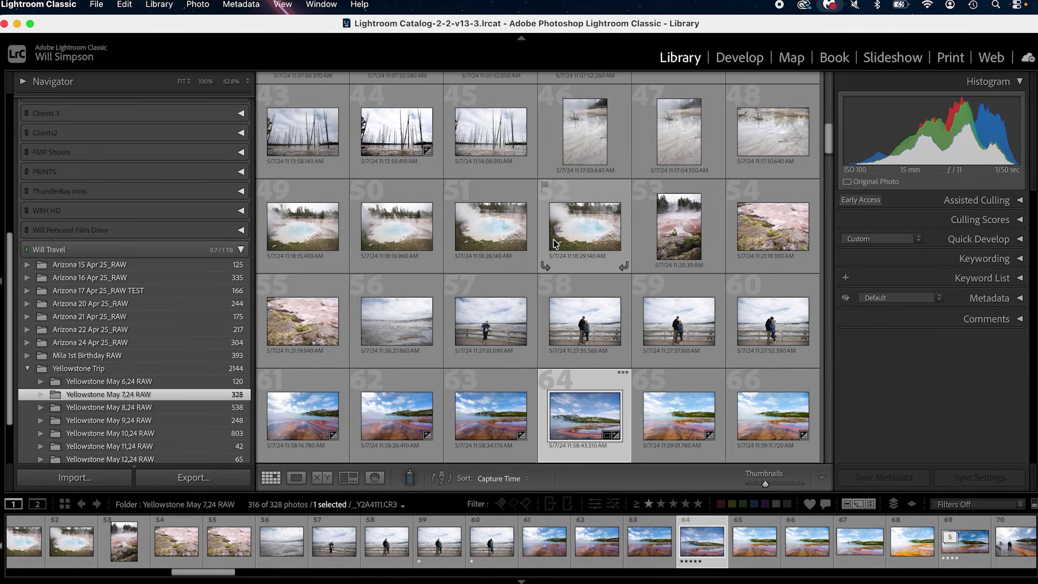
{"action": "scroll", "coordinate": [589, 371], "scroll_direction": "down", "scroll_amount": 2}
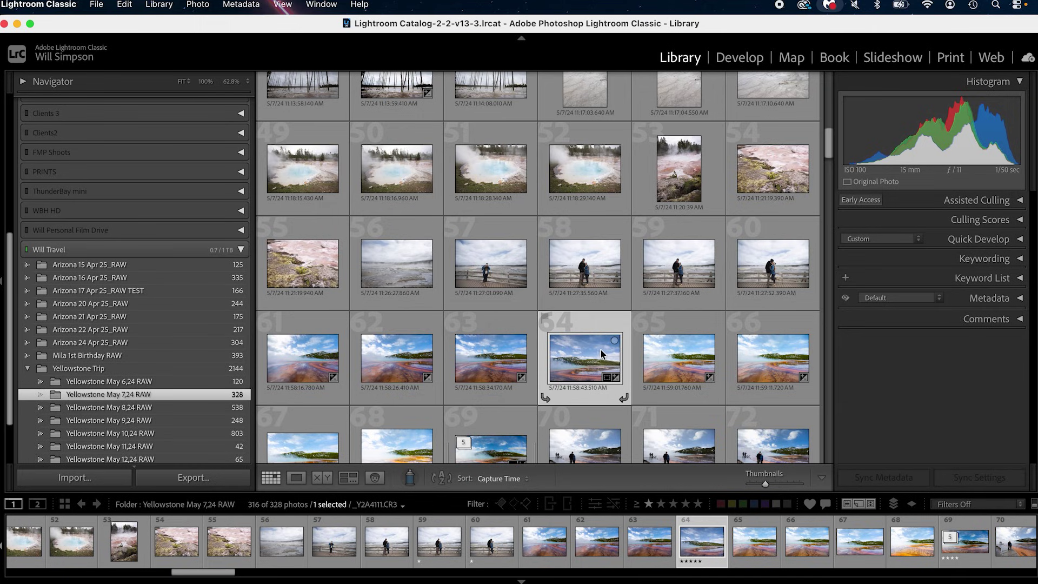
{"action": "left_click", "coordinate": [979, 297]}
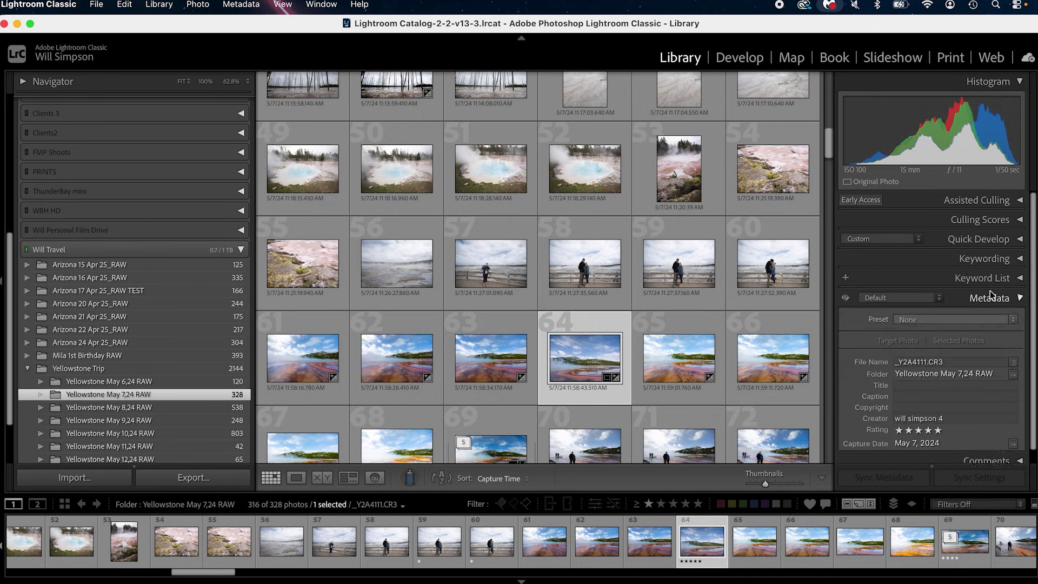
{"action": "scroll", "coordinate": [887, 425], "scroll_direction": "down", "scroll_amount": 2}
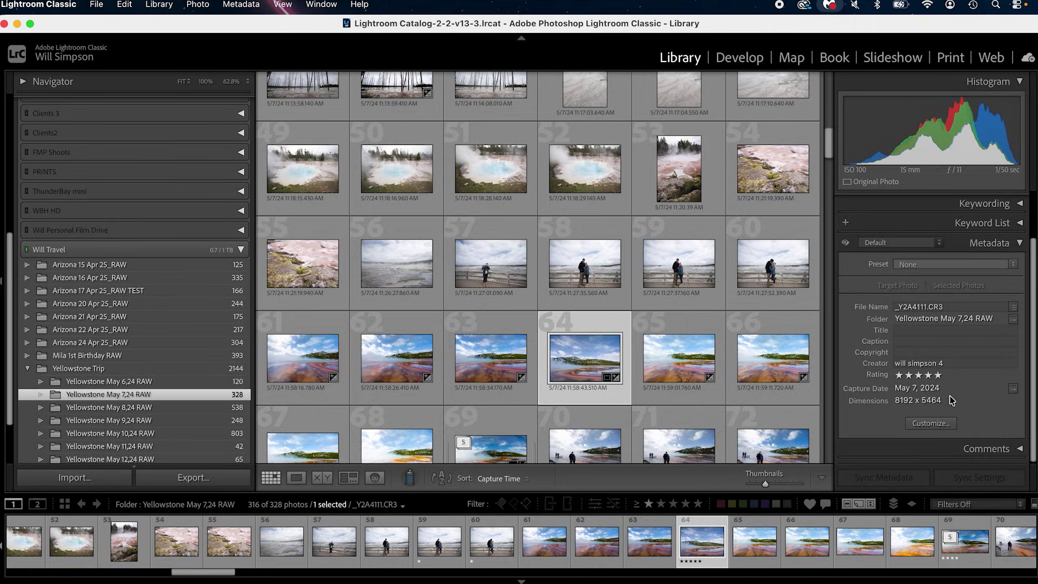
{"action": "left_click", "coordinate": [243, 4]}
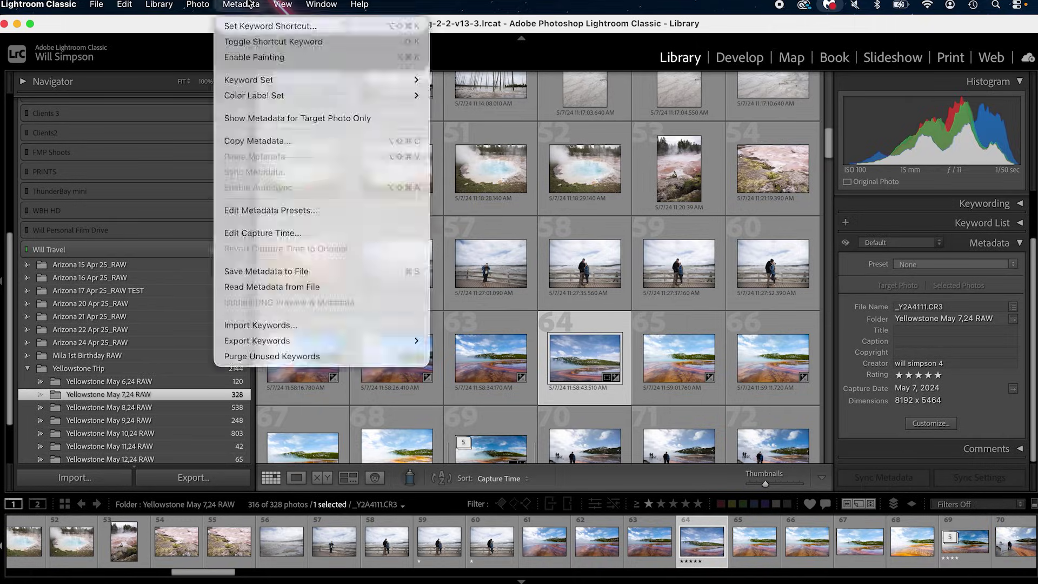
Check the capture time (5/7/2024 10:58:43 AM), then extend the selection to photos 64–66.
{"action": "left_click", "coordinate": [272, 233]}
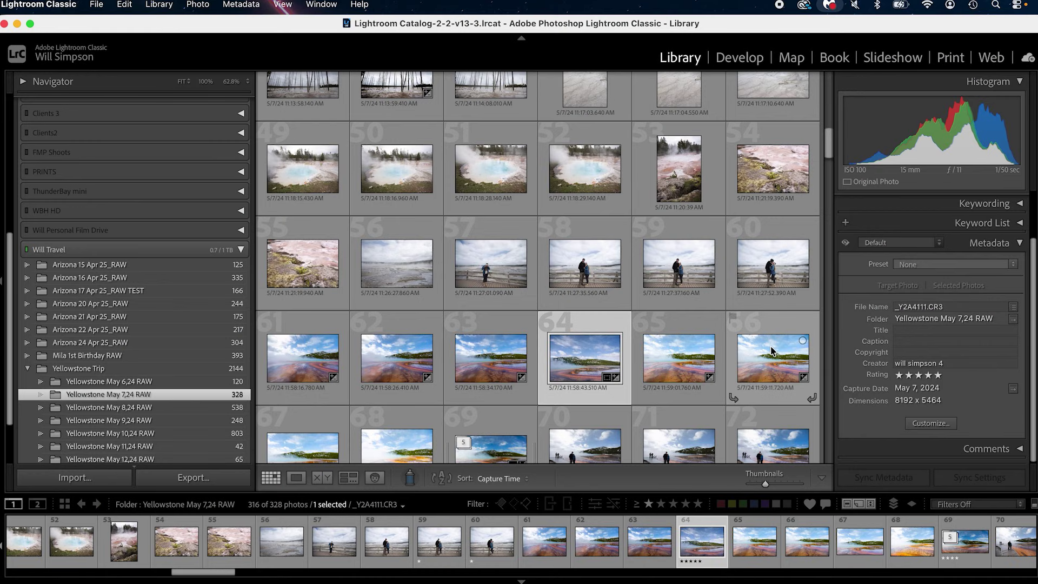
{"action": "left_click", "coordinate": [792, 345], "text": "shift"}
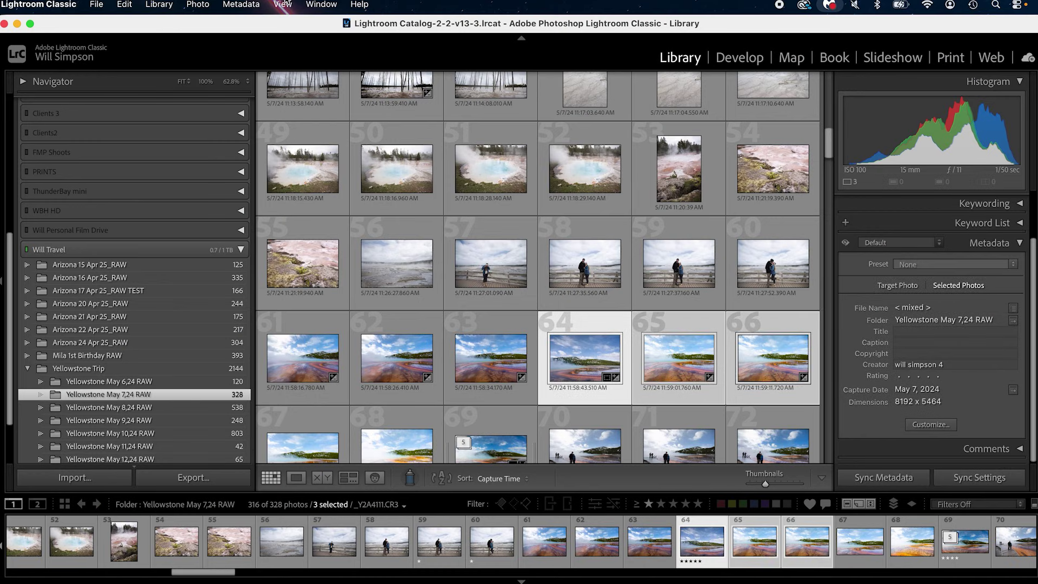
{"action": "left_click", "coordinate": [241, 4]}
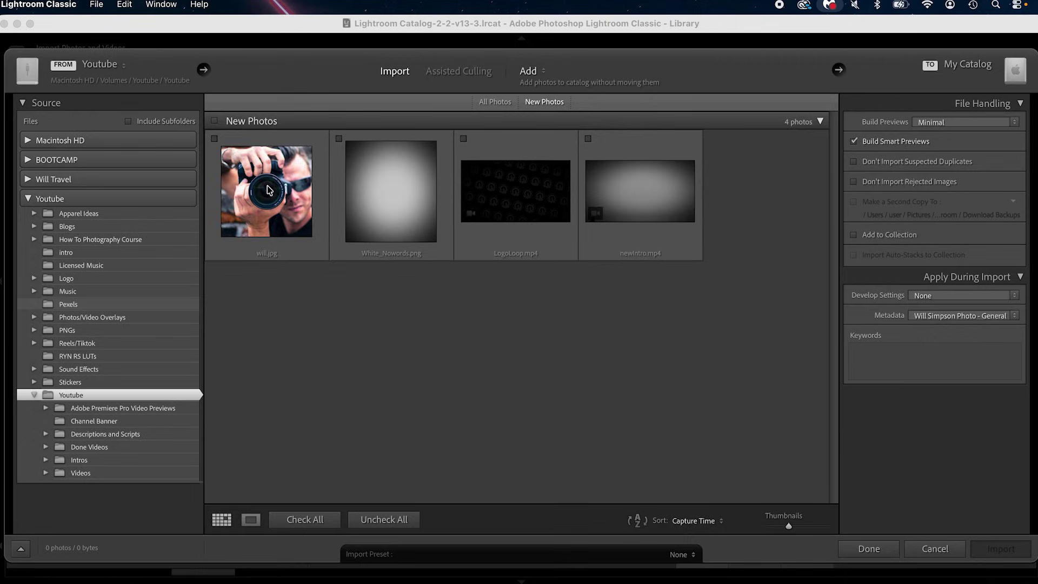
Tick the will.jpg portrait thumbnail in the Import dialog for the Youtube folder.
{"action": "left_click", "coordinate": [215, 139]}
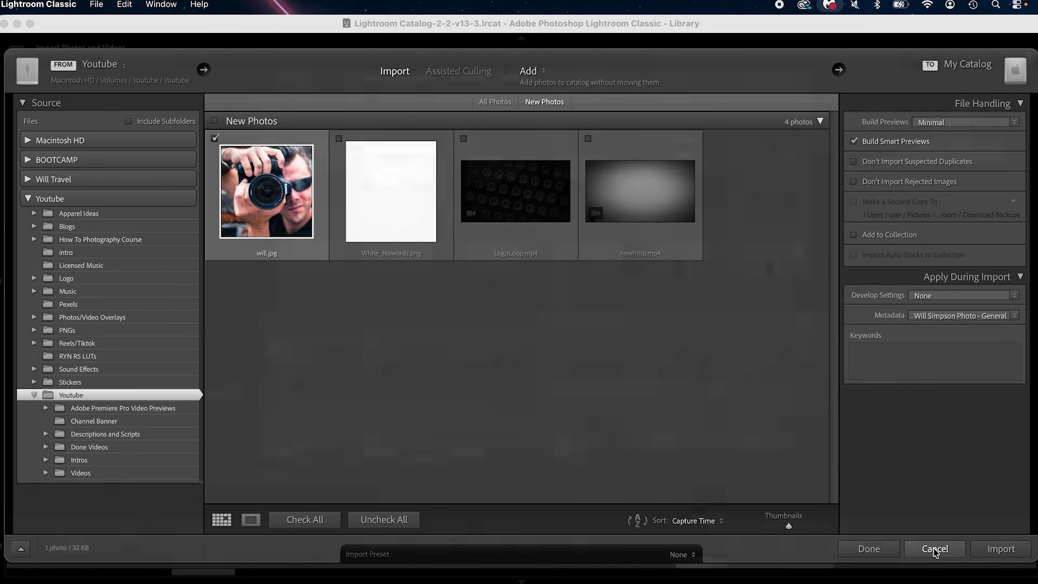
Cancel the import and select only photo 64 in the grid.
{"action": "left_click", "coordinate": [933, 549]}
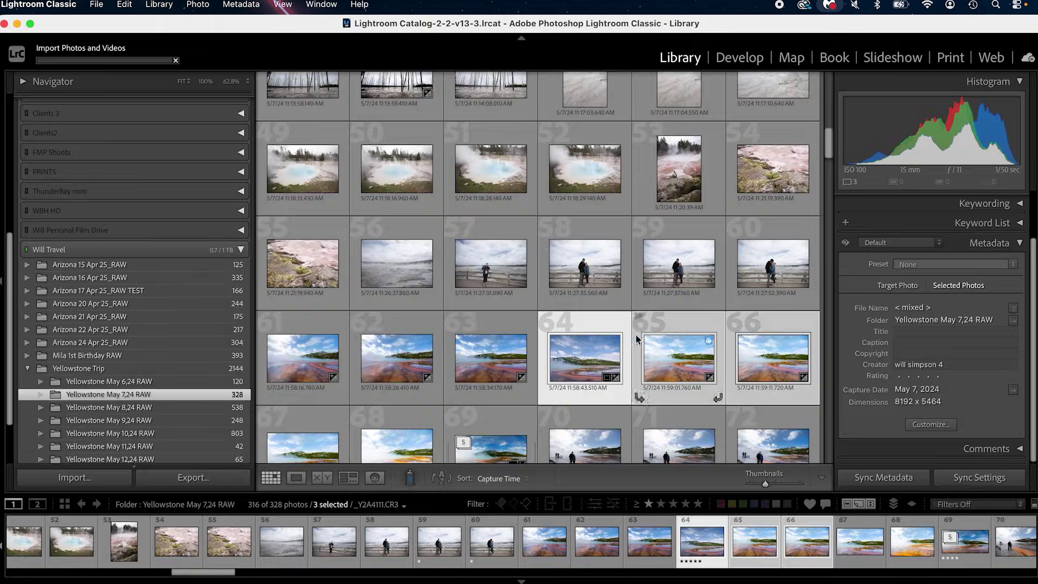
{"action": "left_click", "coordinate": [568, 355]}
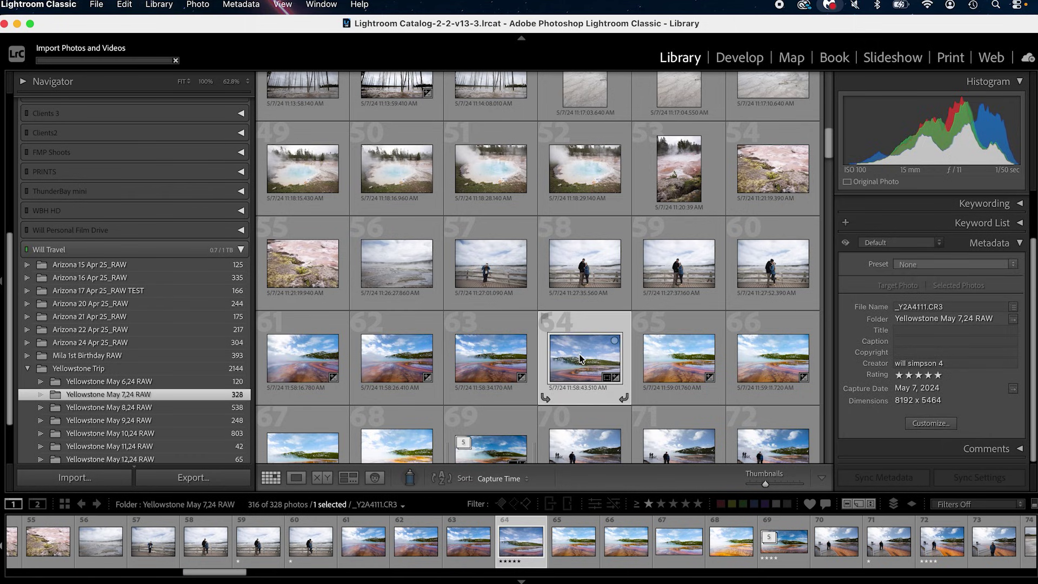
Decline building smart previews for photo 64 and for 64–66, then show photo 64 in Loupe.
{"action": "left_click", "coordinate": [866, 184]}
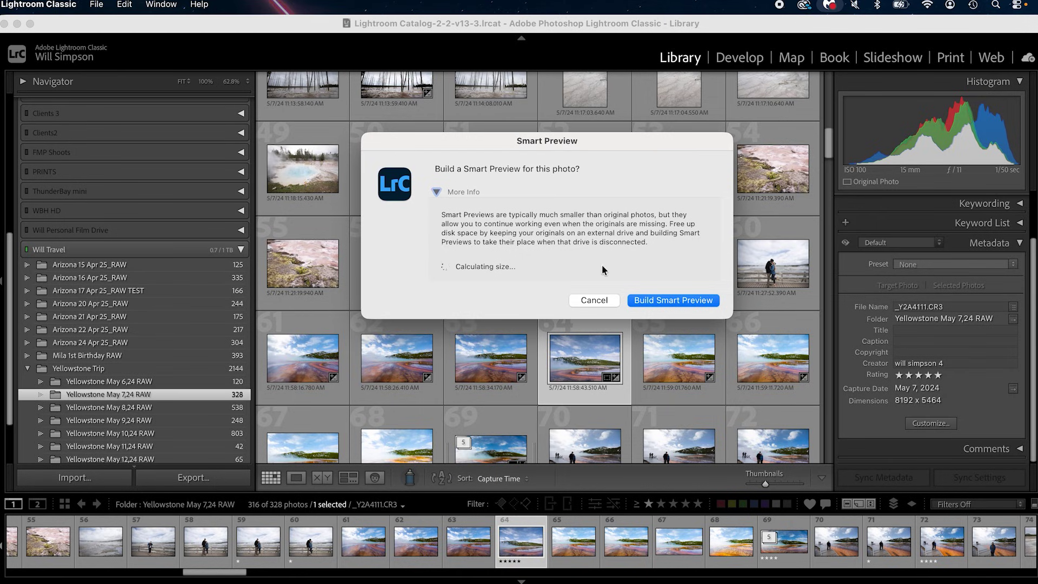
{"action": "left_click", "coordinate": [608, 300]}
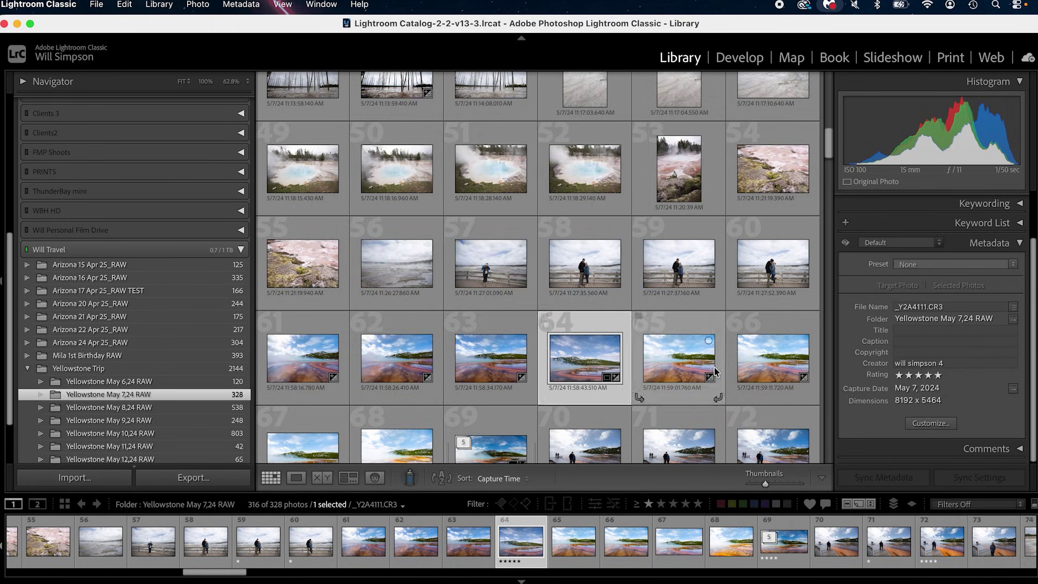
{"action": "left_click", "coordinate": [770, 360], "text": "shift"}
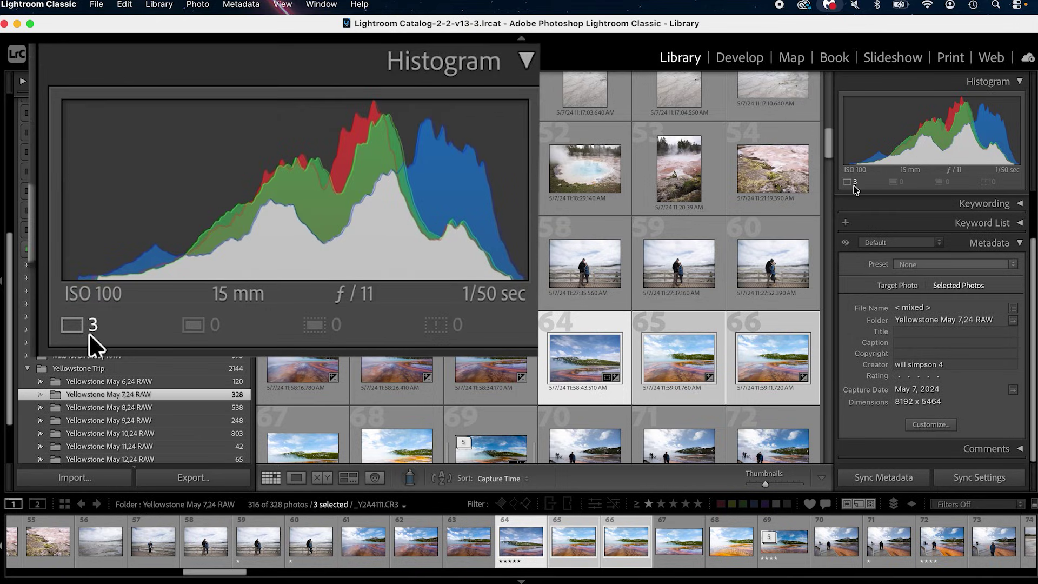
{"action": "left_click", "coordinate": [852, 184]}
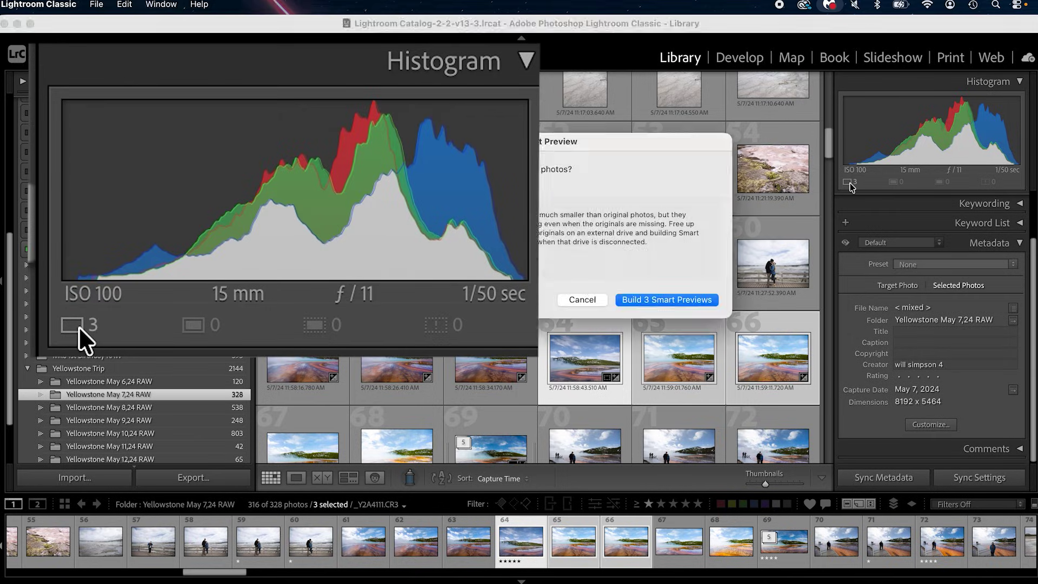
{"action": "left_click", "coordinate": [582, 299]}
{"action": "left_click", "coordinate": [294, 483]}
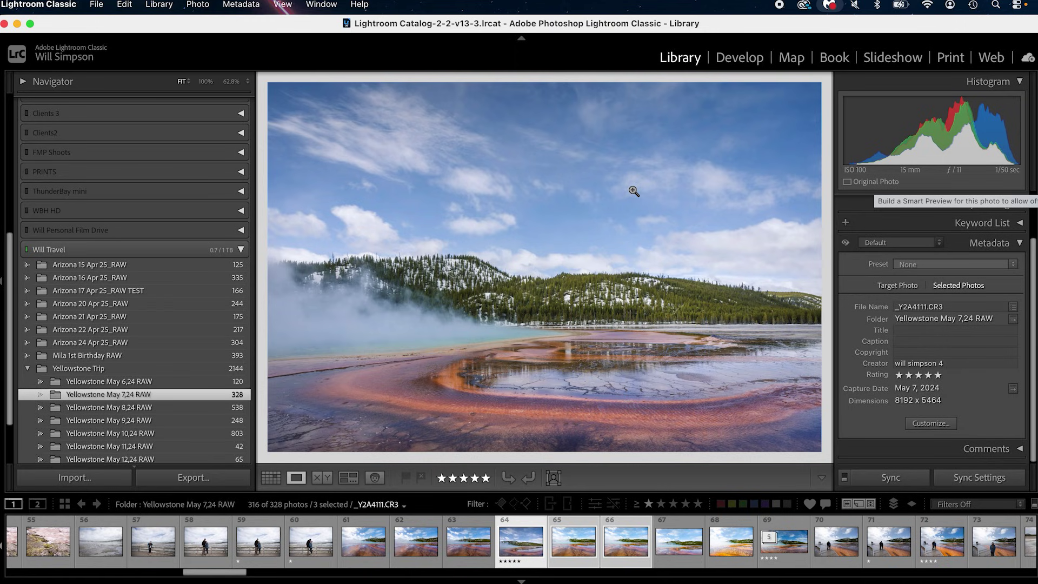
Return to the Yellowstone May 7,24 RAW thumbnail grid with three photos' metadata reading < mixed >.
{"action": "left_click", "coordinate": [272, 479]}
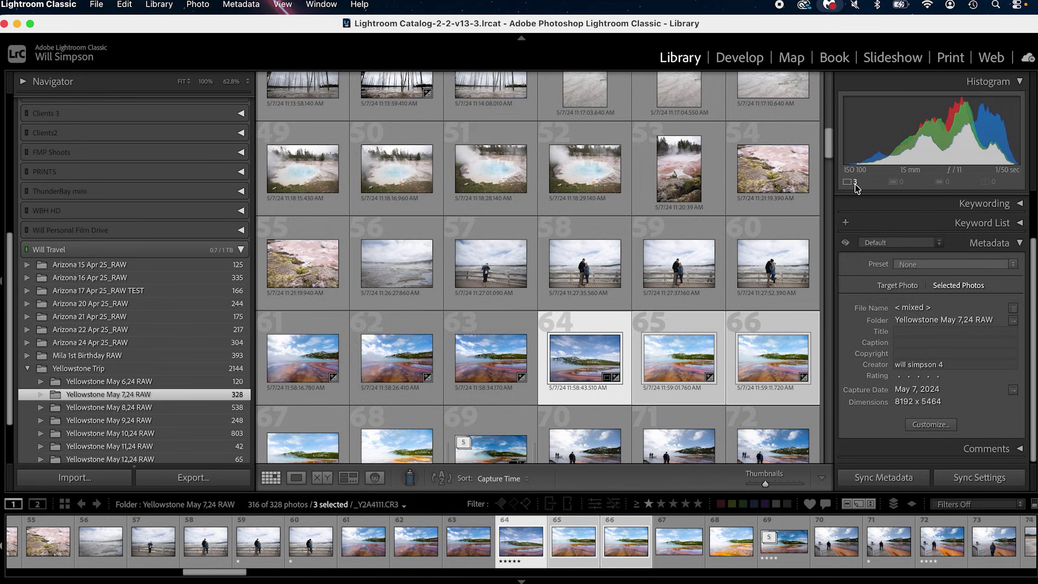
{"action": "mouse_move", "coordinate": [850, 189]}
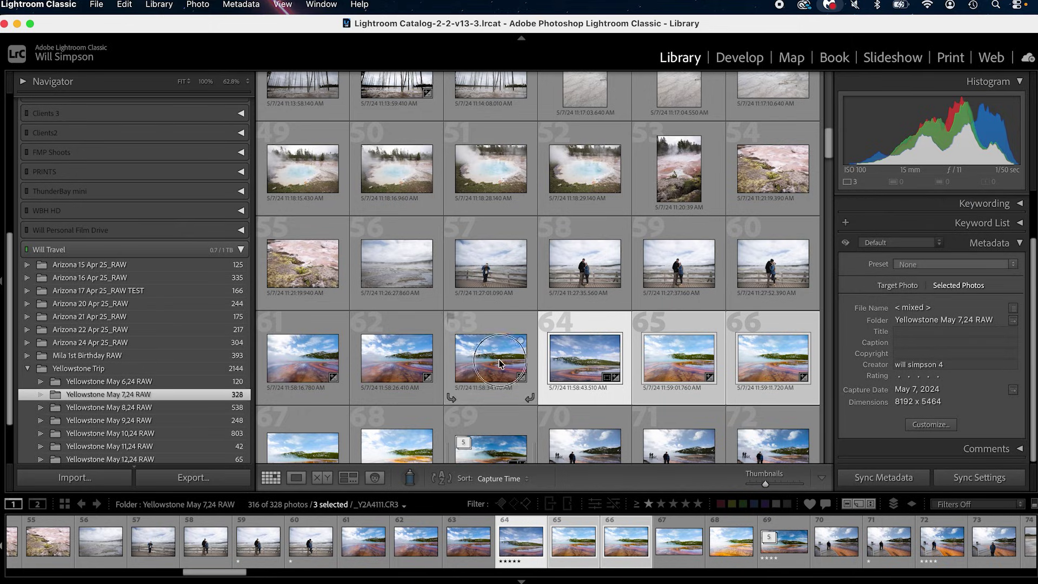
Select photo 63 alone and drag it onto the Yellowstone May 10,24 RAW folder.
{"action": "left_click", "coordinate": [498, 363]}
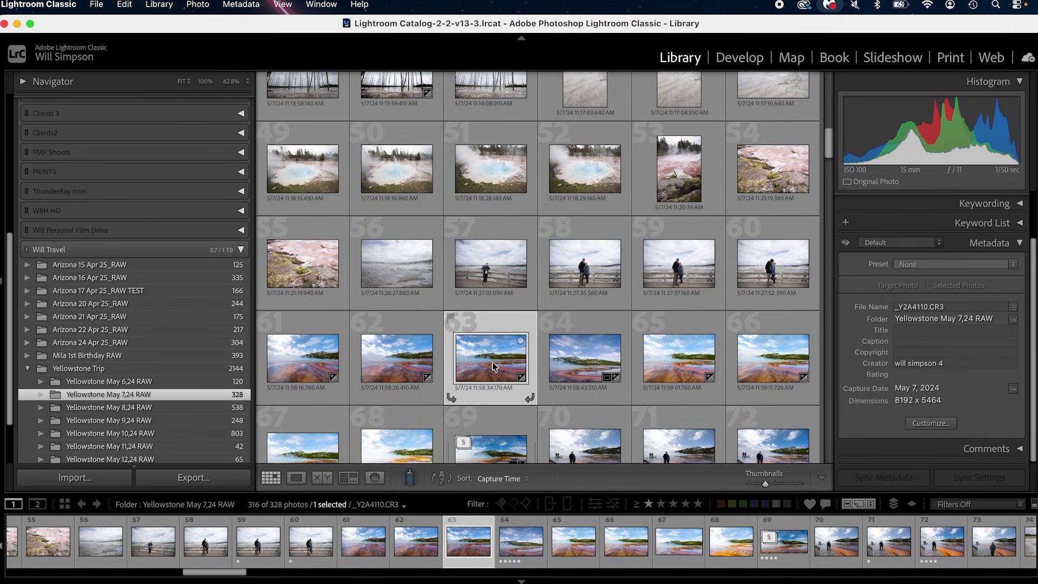
{"action": "left_click_drag", "start_coordinate": [502, 354], "coordinate": [475, 370]}
Run Optimize Catalog from the File menu, then open photo 63 in the Develop module.
{"action": "left_click", "coordinate": [95, 4]}
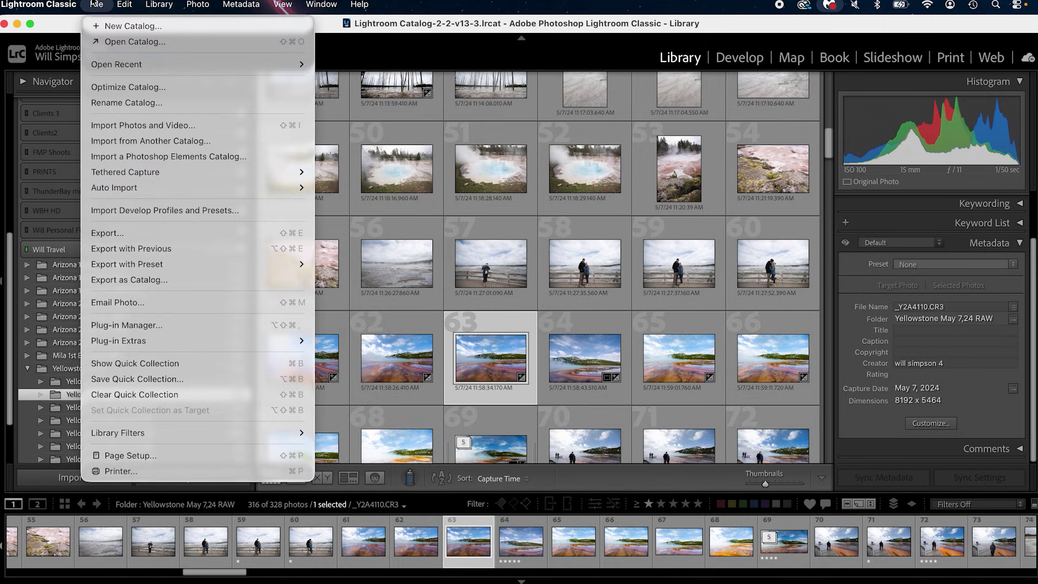
{"action": "left_click", "coordinate": [117, 87]}
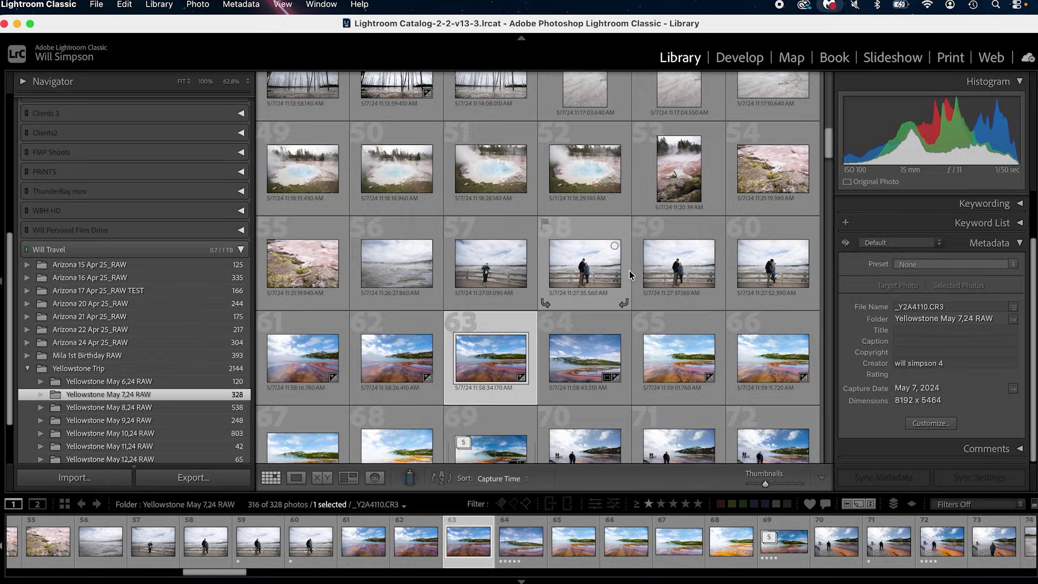
{"action": "left_click", "coordinate": [746, 49]}
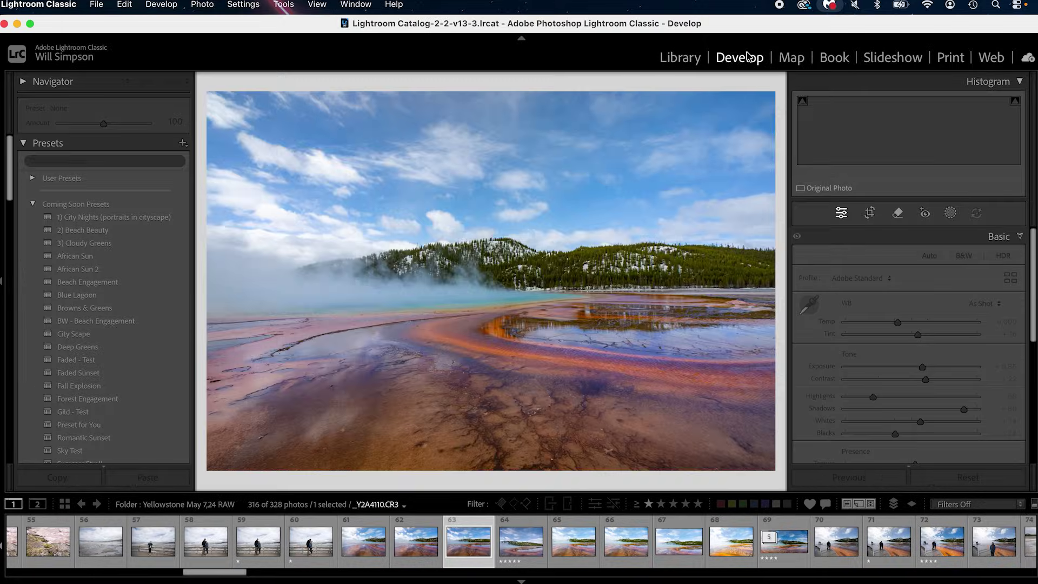
Collapse the Basic panel and expand the Tone Curve panel showing the Linear point curve.
{"action": "key", "text": "super+1"}
{"action": "left_click", "coordinate": [994, 258]}
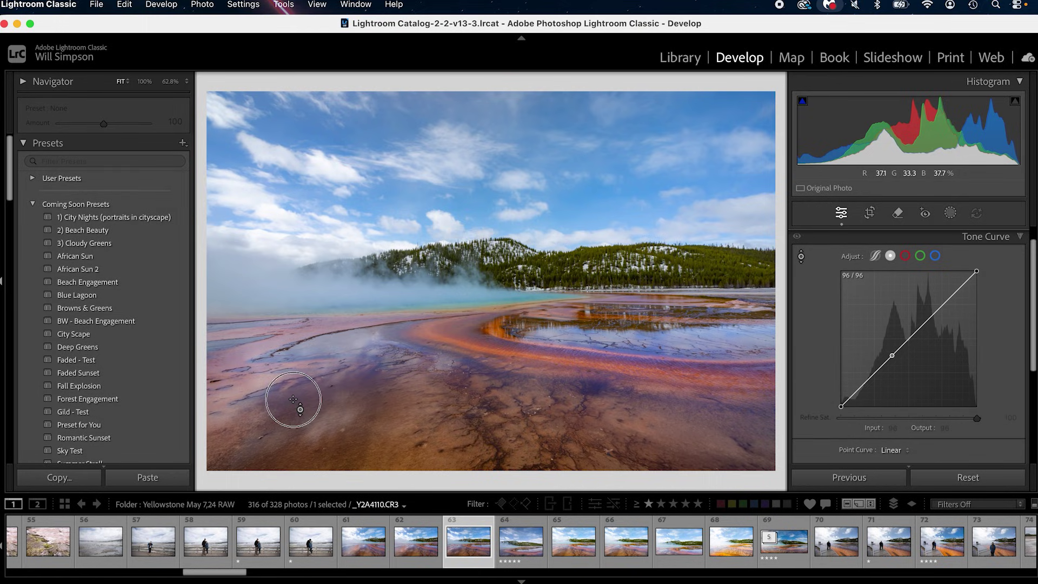
Darken the ground, brighten the sky and lift the midtones with targeted tone-curve adjustments.
{"action": "left_click_drag", "start_coordinate": [293, 399], "coordinate": [292, 416]}
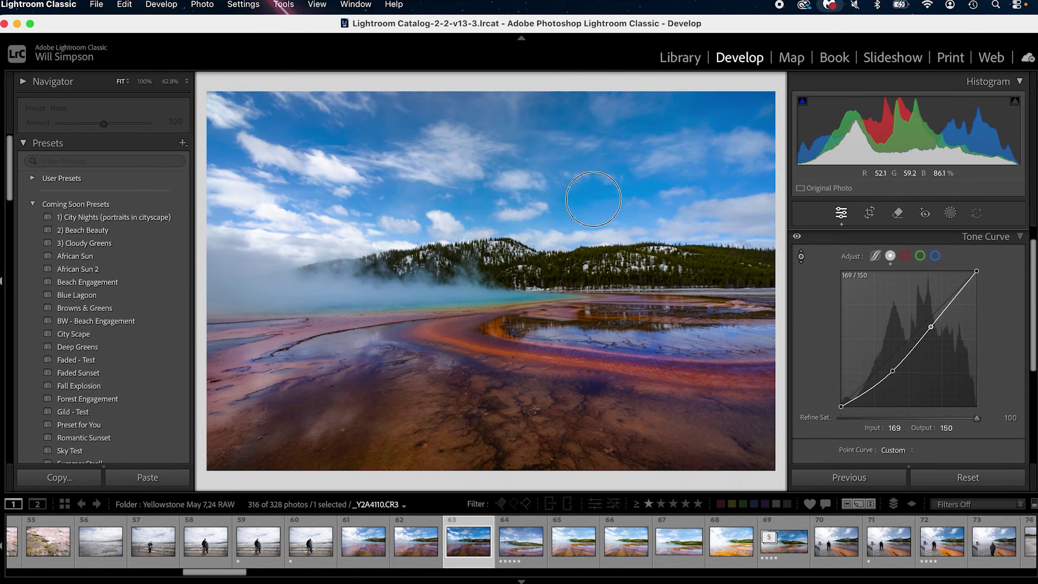
{"action": "key", "text": "Up"}
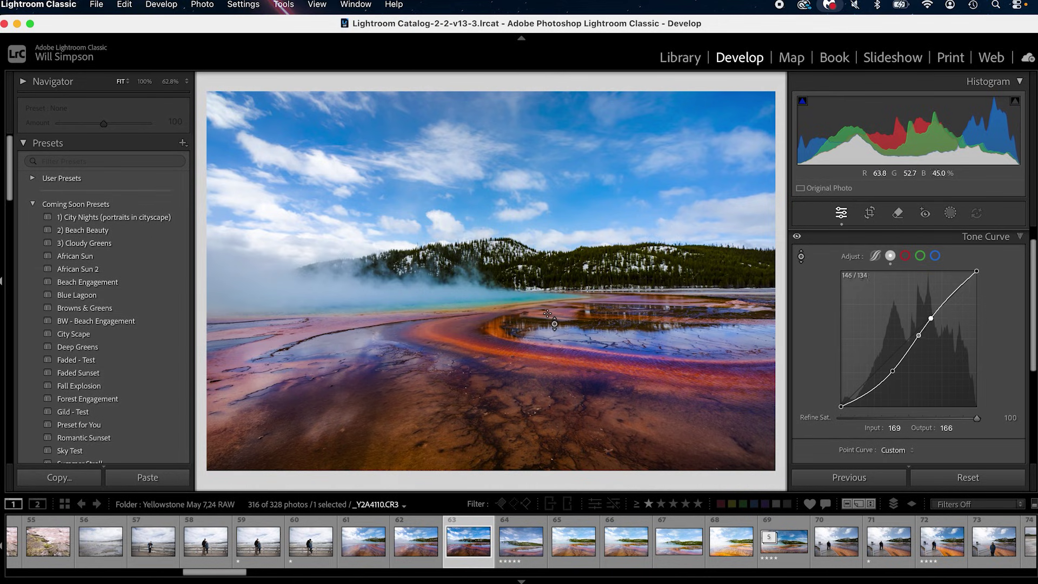
{"action": "left_click_drag", "start_coordinate": [549, 314], "coordinate": [549, 308]}
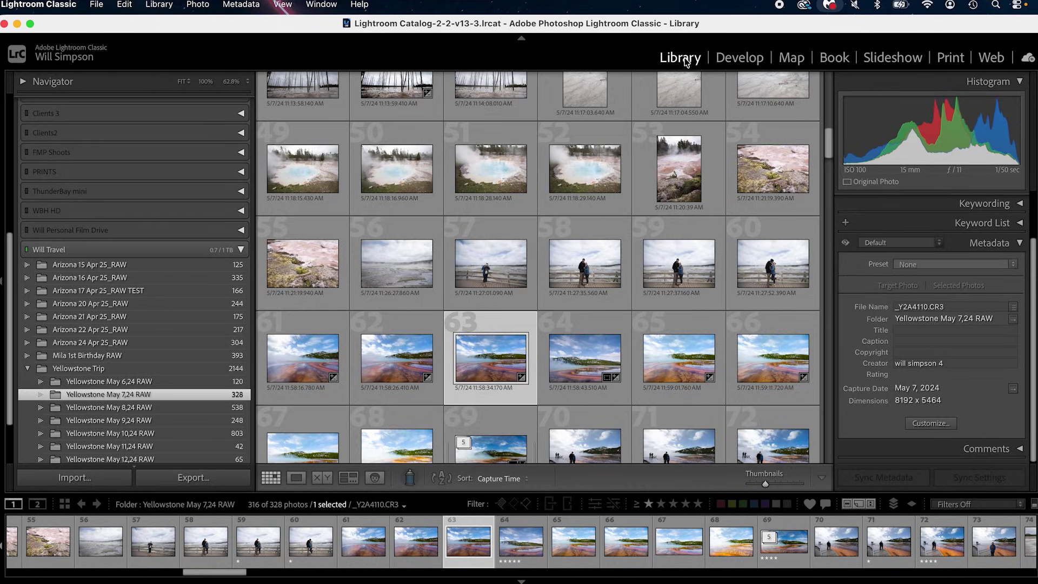
Collapse the Metadata panel and expand Keywording and the full Keyword List in the right panel.
{"action": "left_click", "coordinate": [990, 243]}
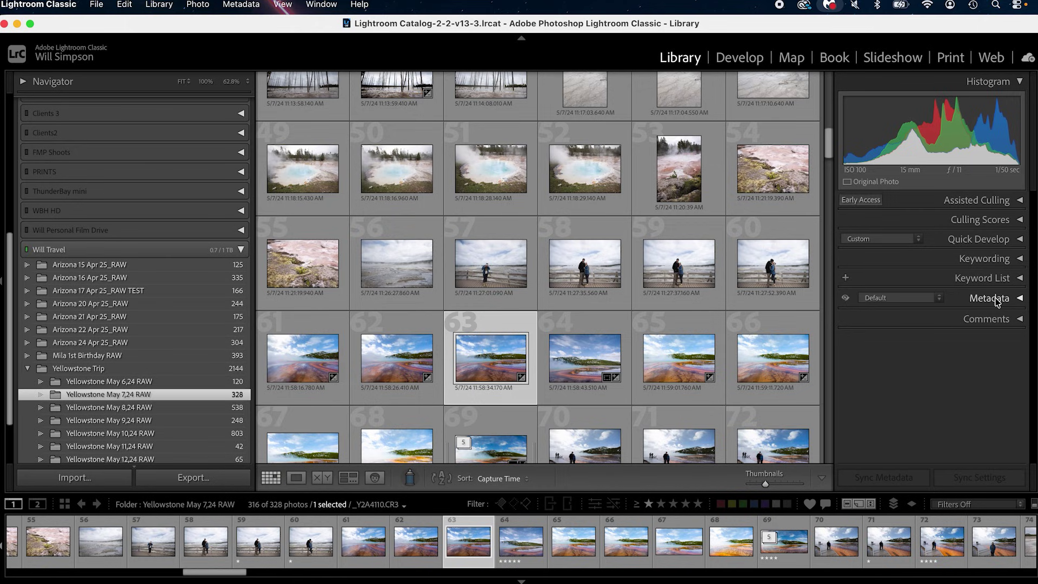
{"action": "left_click", "coordinate": [997, 259]}
{"action": "scroll", "coordinate": [977, 299], "scroll_direction": "down", "scroll_amount": 5}
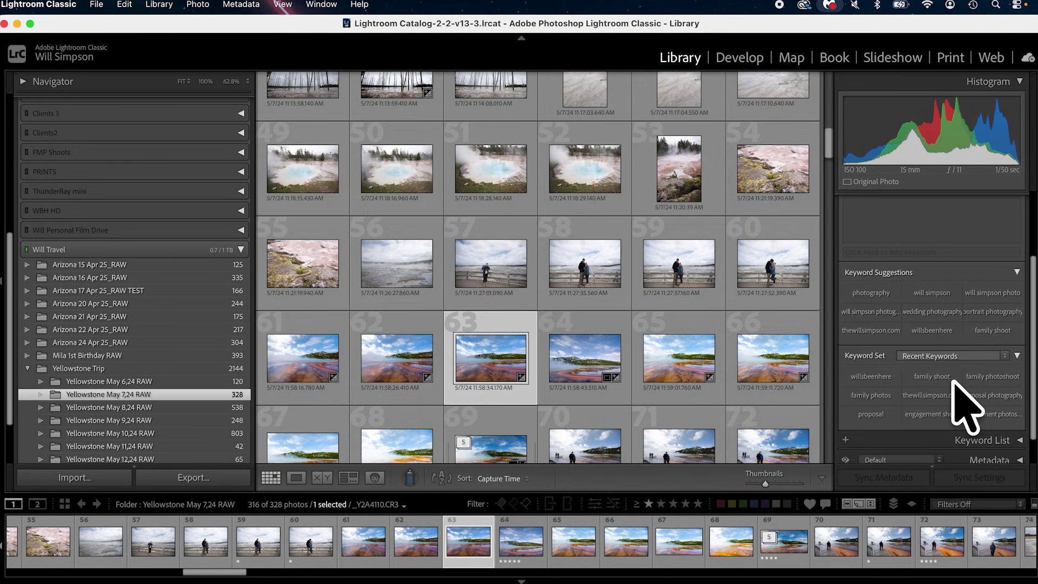
{"action": "left_click", "coordinate": [982, 439]}
{"action": "scroll", "coordinate": [961, 413], "scroll_direction": "down", "scroll_amount": 5}
{"action": "scroll", "coordinate": [964, 426], "scroll_direction": "down", "scroll_amount": 2}
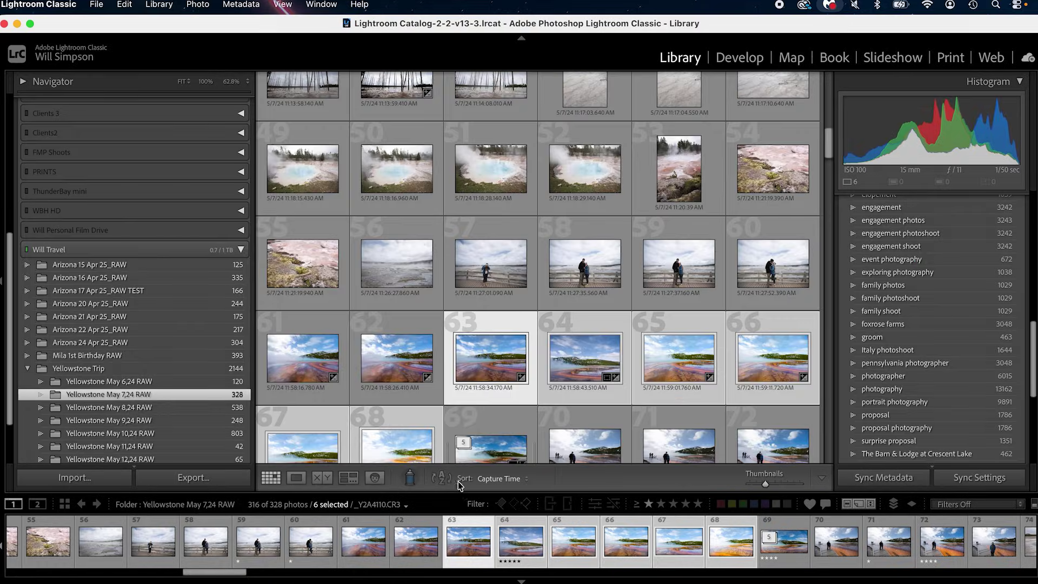
Open the Sort order dropdown in the Library toolbar.
{"action": "left_click", "coordinate": [498, 479]}
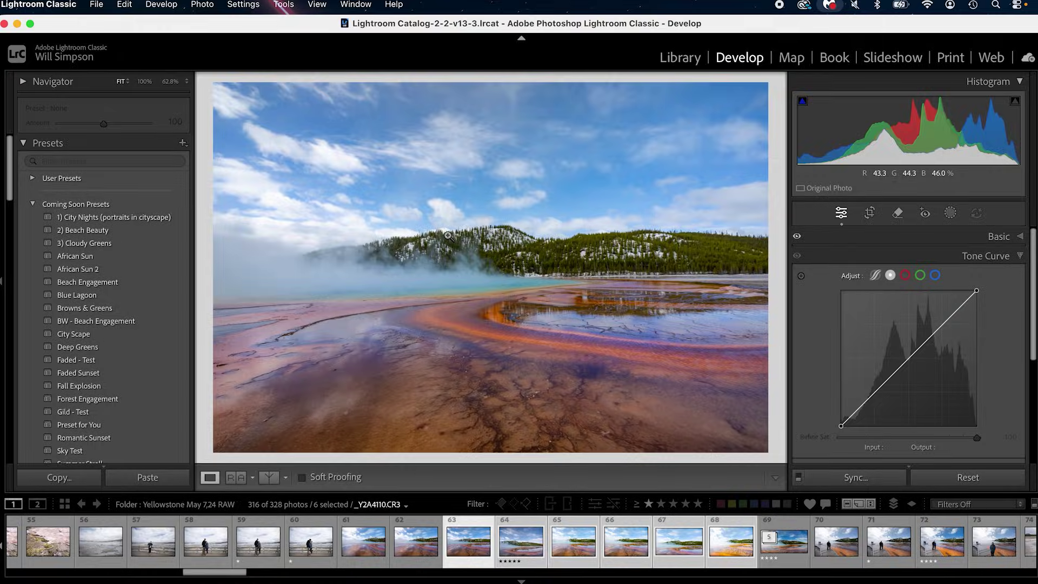
Show the photos on a secondary display via Window > Secondary Display.
{"action": "left_click", "coordinate": [339, 5]}
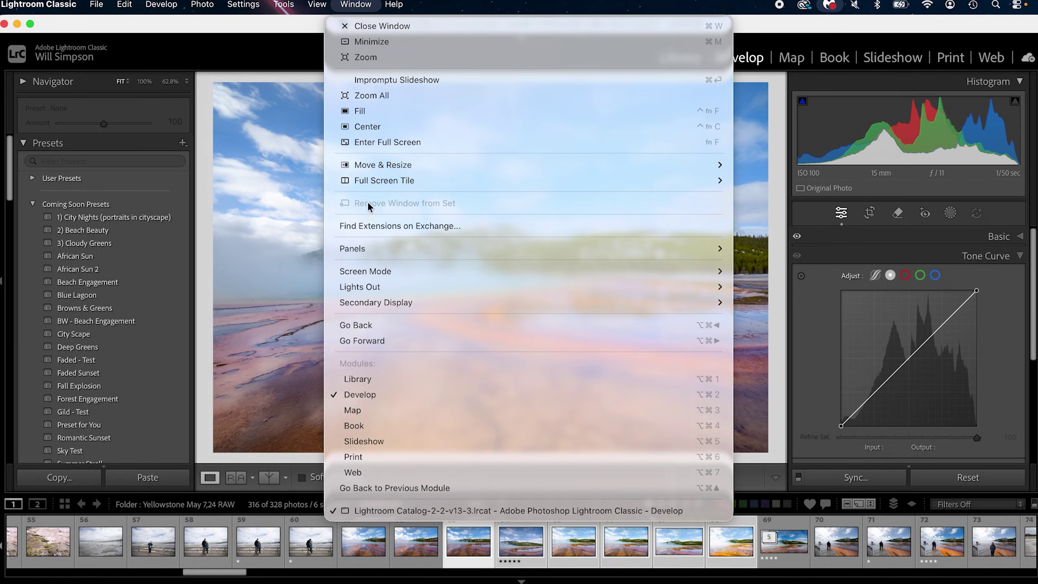
{"action": "mouse_move", "coordinate": [481, 302]}
{"action": "left_click", "coordinate": [770, 302]}
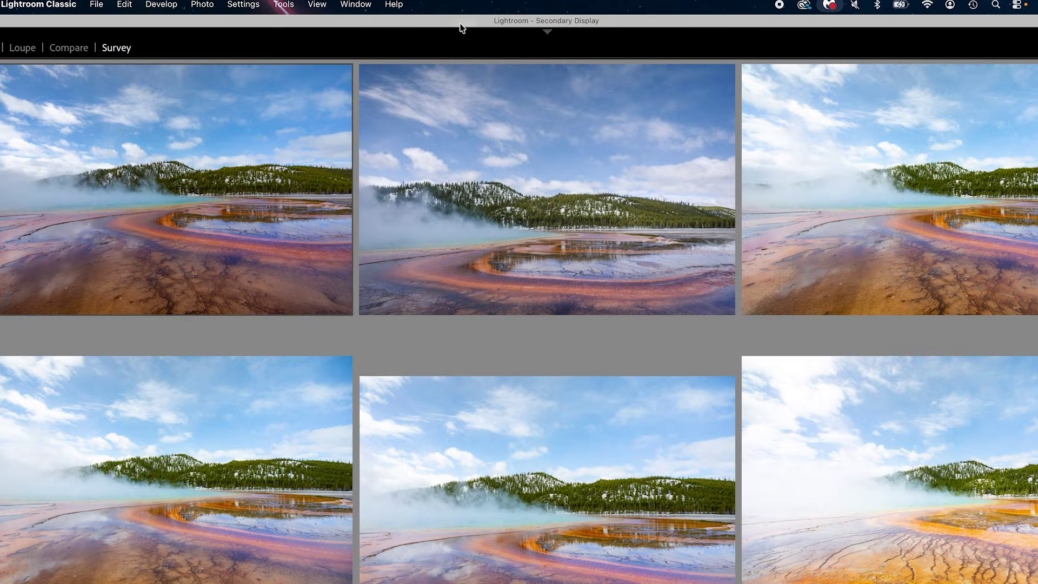
Switch the secondary display to Grid, then Loupe, then shrink and close it.
{"action": "left_click", "coordinate": [1, 45]}
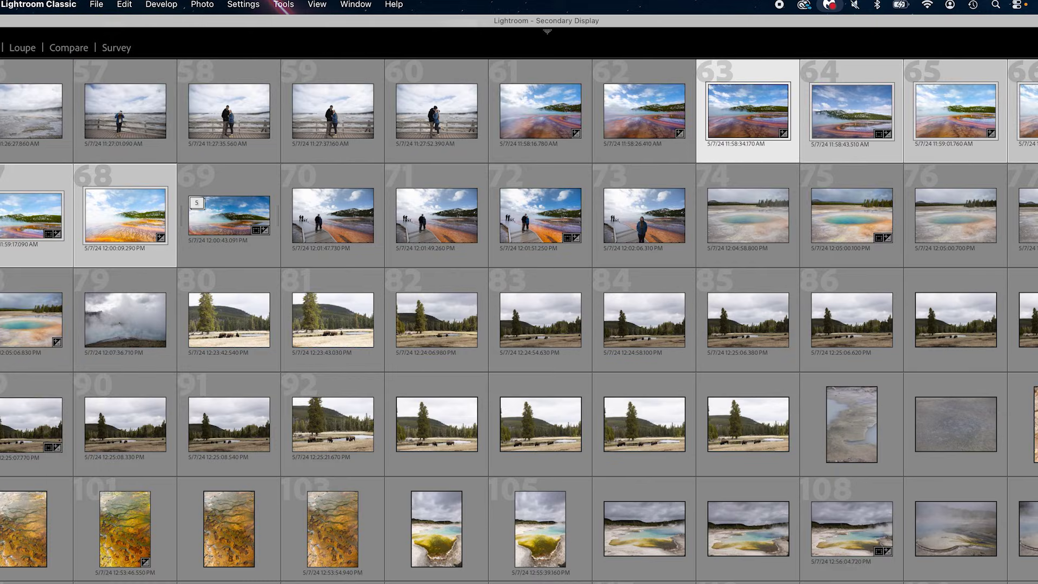
{"action": "left_click", "coordinate": [28, 48]}
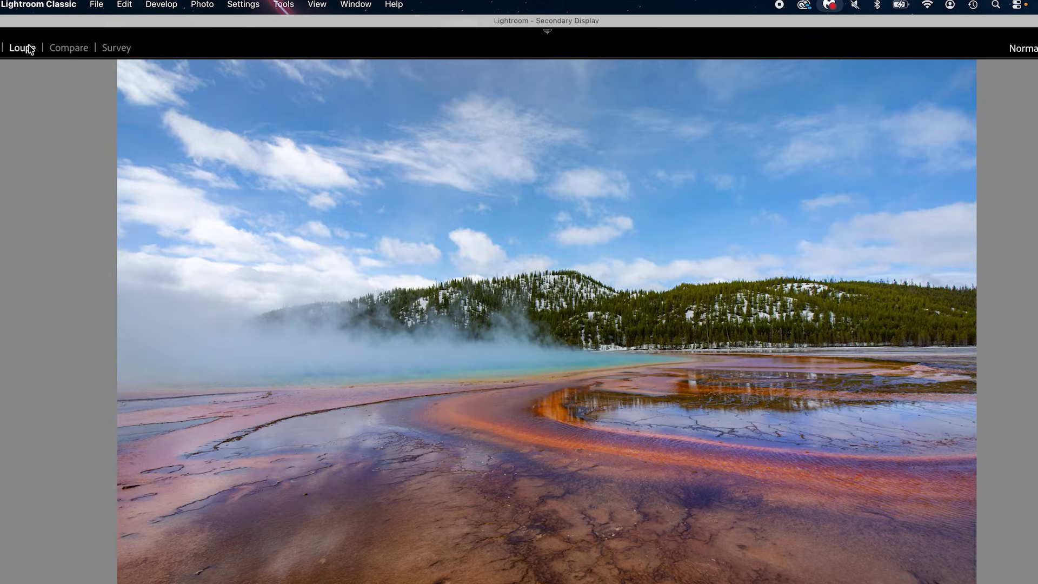
{"action": "double_click", "coordinate": [421, 25]}
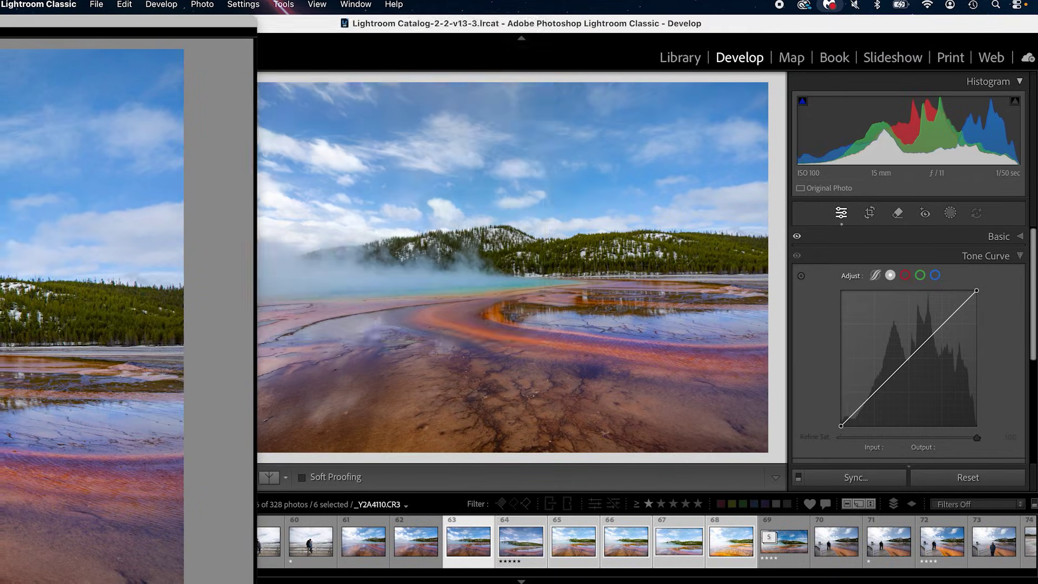
{"action": "key", "text": "super+F11"}
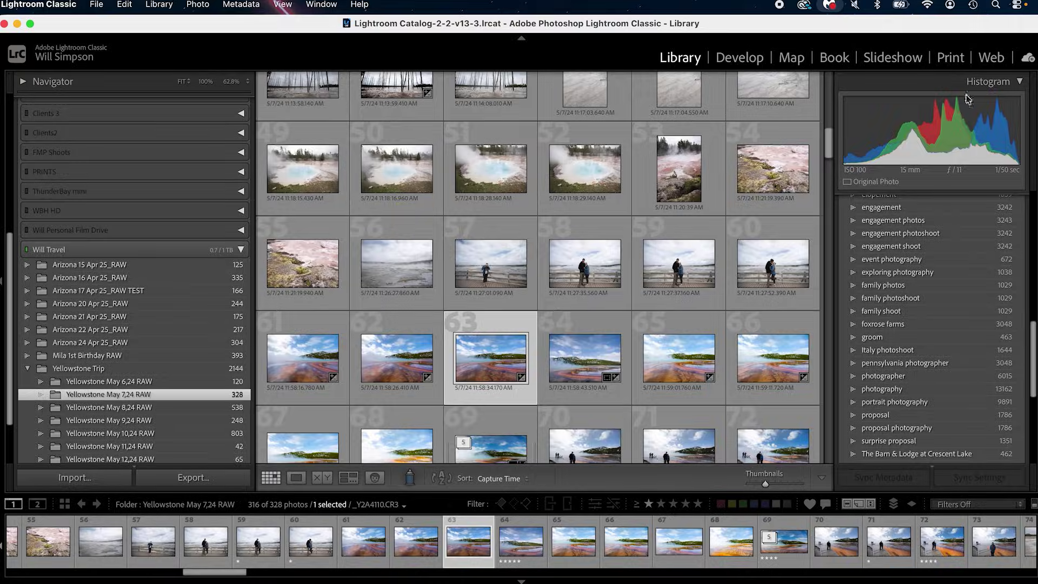
In the Print module, select photos 63–68 in the filmstrip and open the Printer dialog.
{"action": "left_click", "coordinate": [952, 58]}
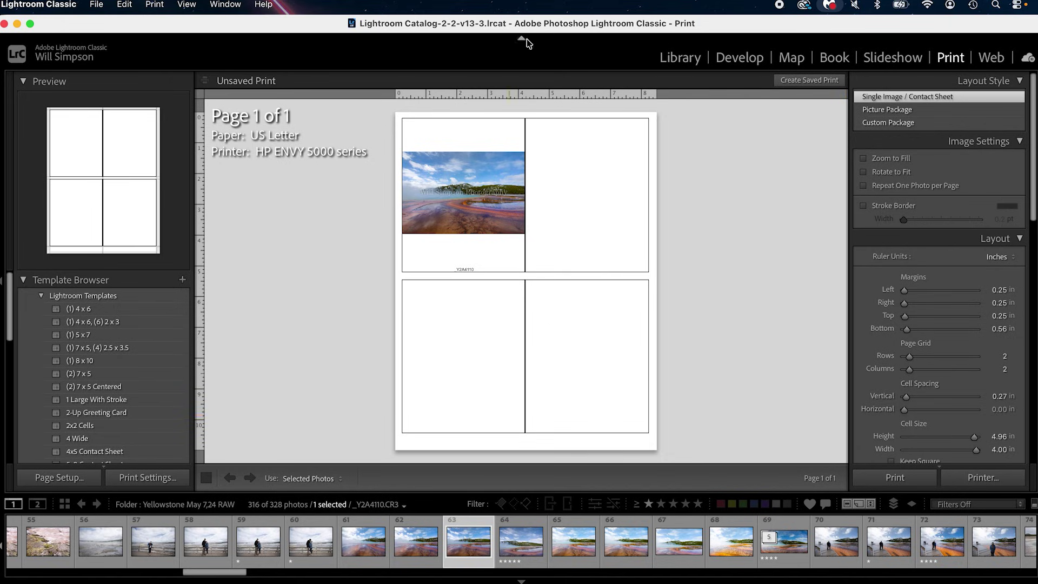
{"action": "left_click", "coordinate": [725, 550], "text": "shift"}
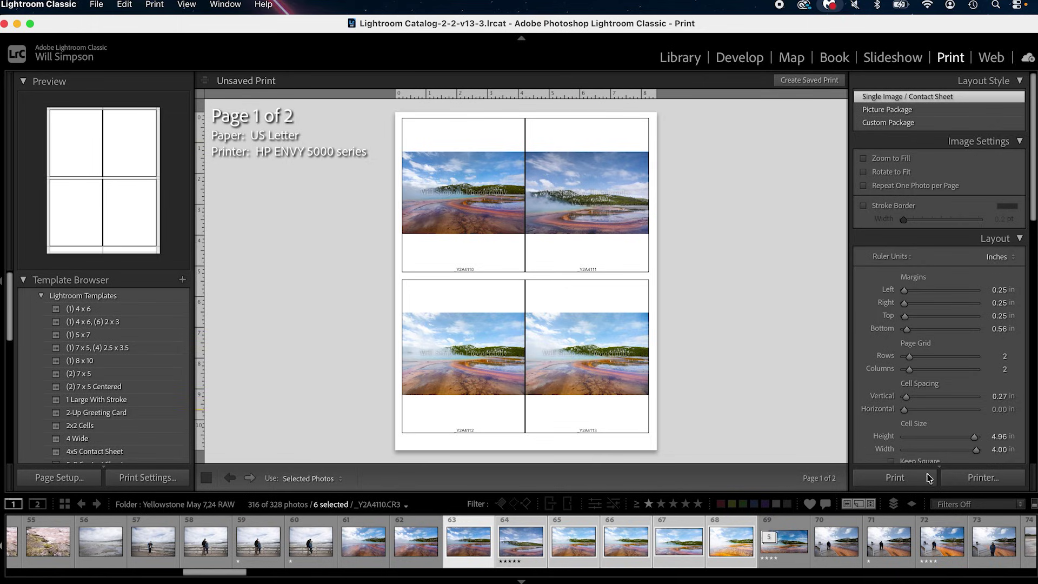
{"action": "left_click", "coordinate": [972, 486]}
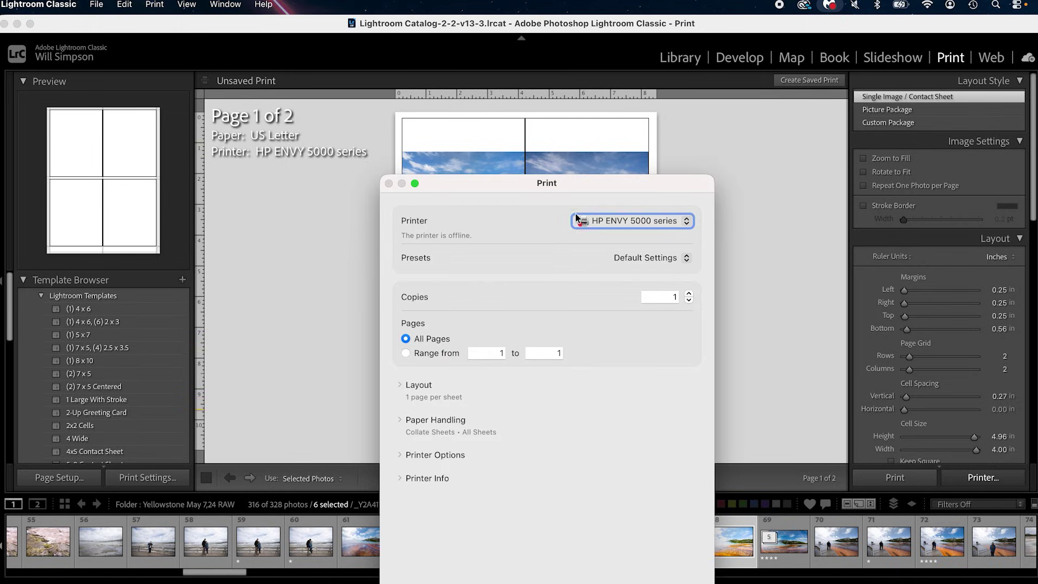
{"action": "left_click_drag", "start_coordinate": [570, 184], "coordinate": [625, 120]}
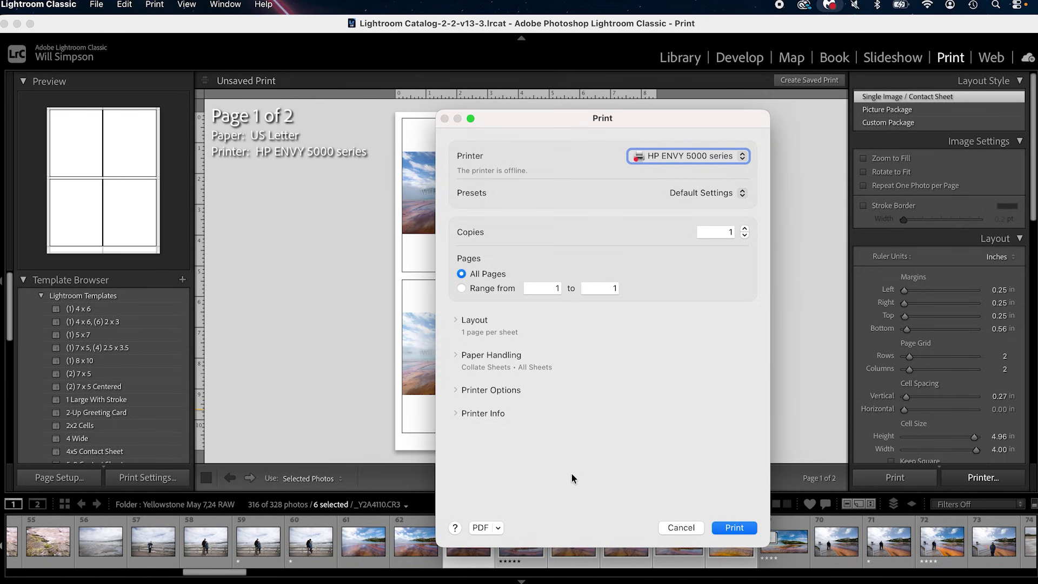
{"action": "left_click", "coordinate": [481, 528]}
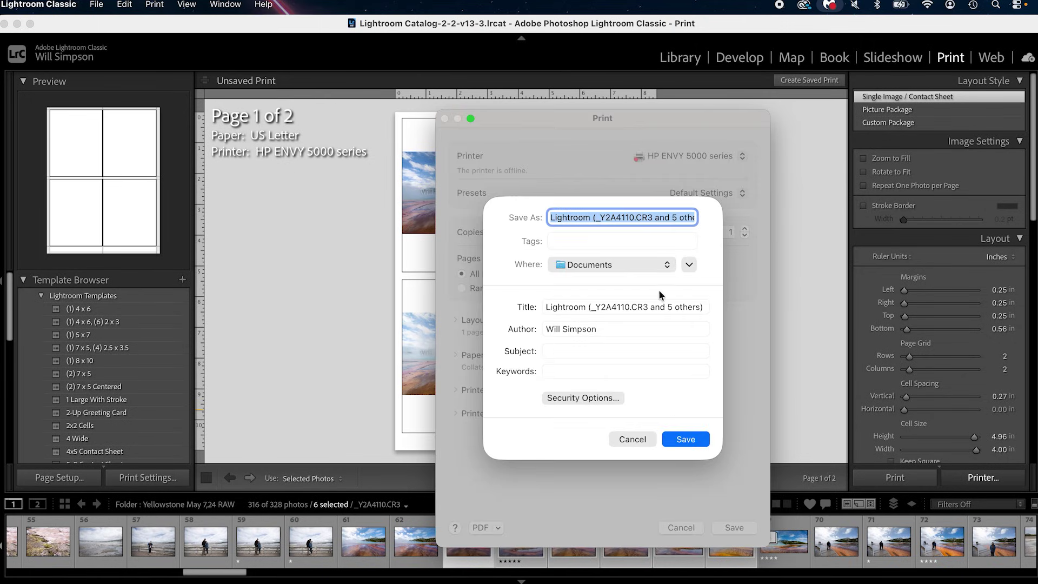
{"action": "left_click", "coordinate": [632, 439]}
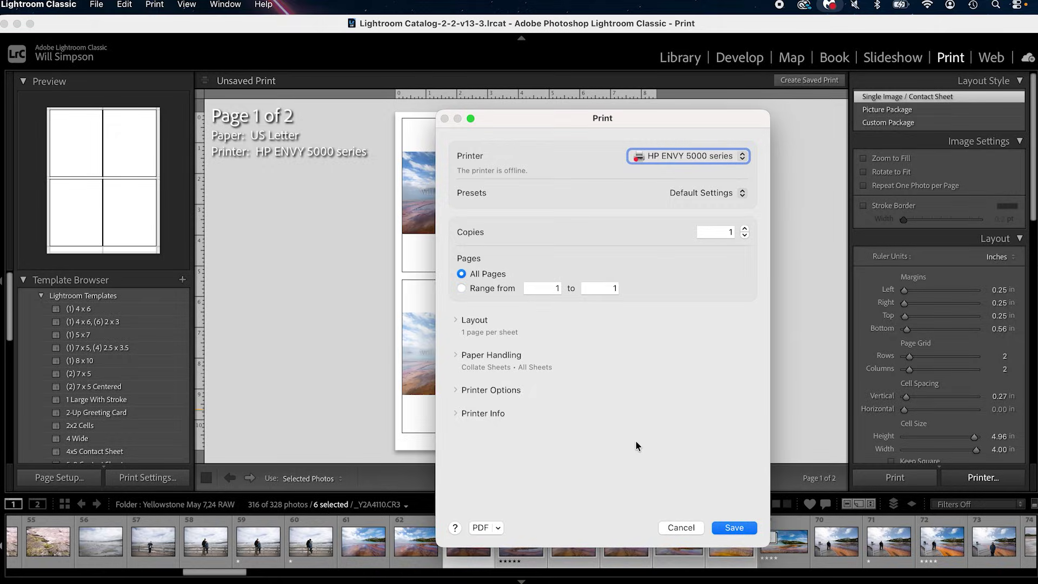